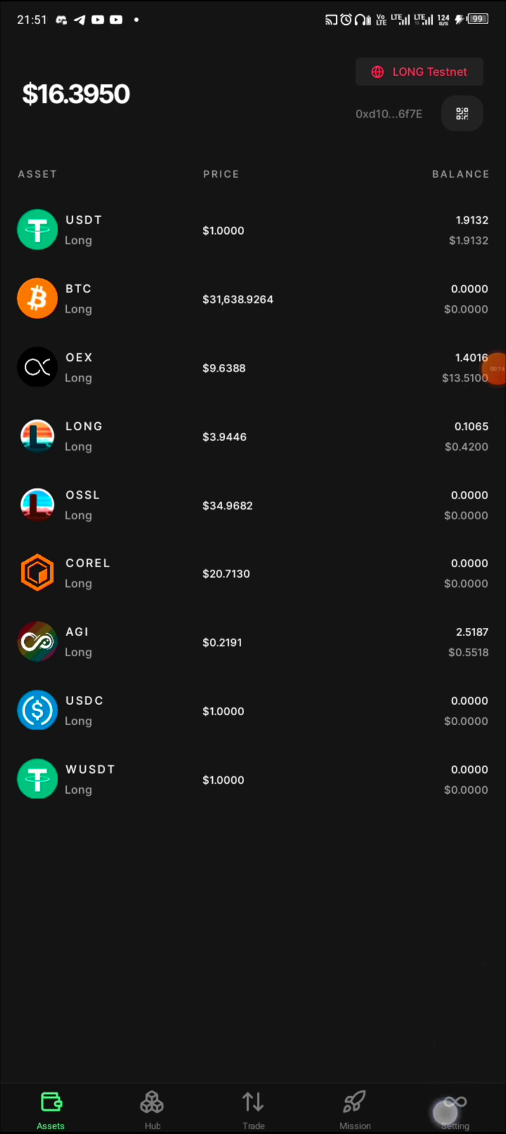
# Open the OEX wallet's Settings page from the bottom navigation bar
pyautogui.click(446, 1102)
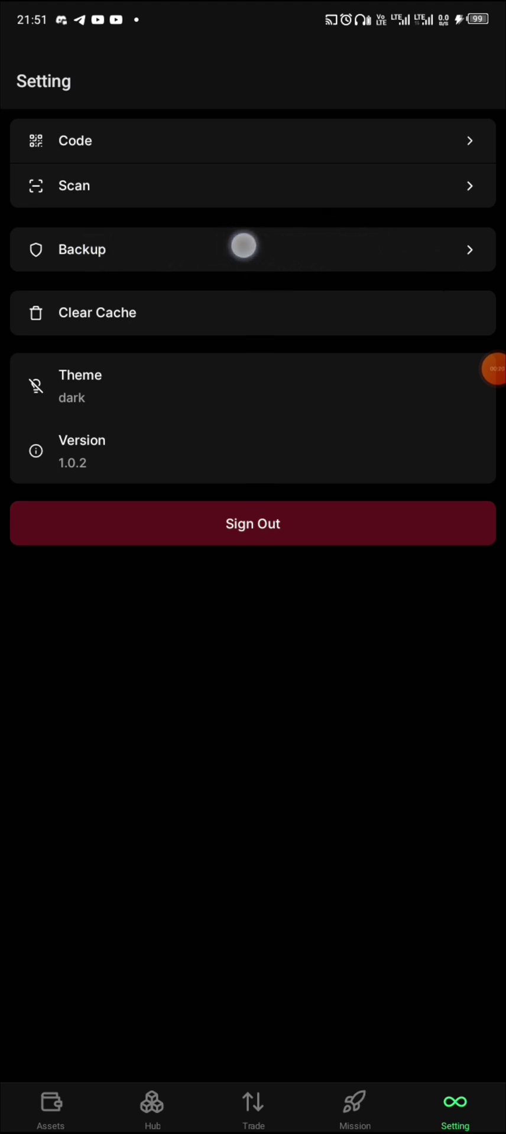
# Reveal the private key on the Backup page, copy it, and return to Settings
pyautogui.click(243, 245)
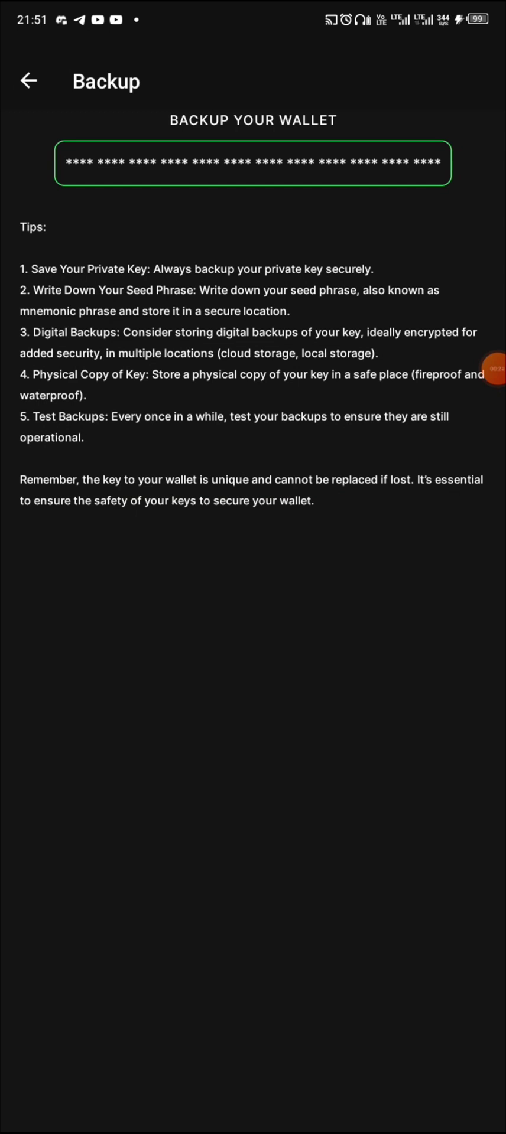
pyautogui.click(135, 164)
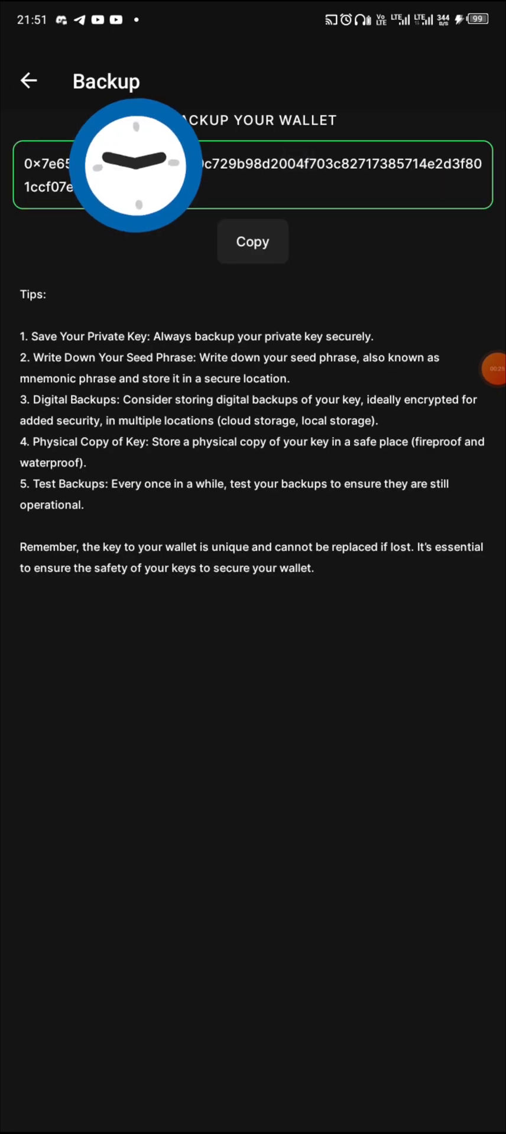
pyautogui.click(252, 242)
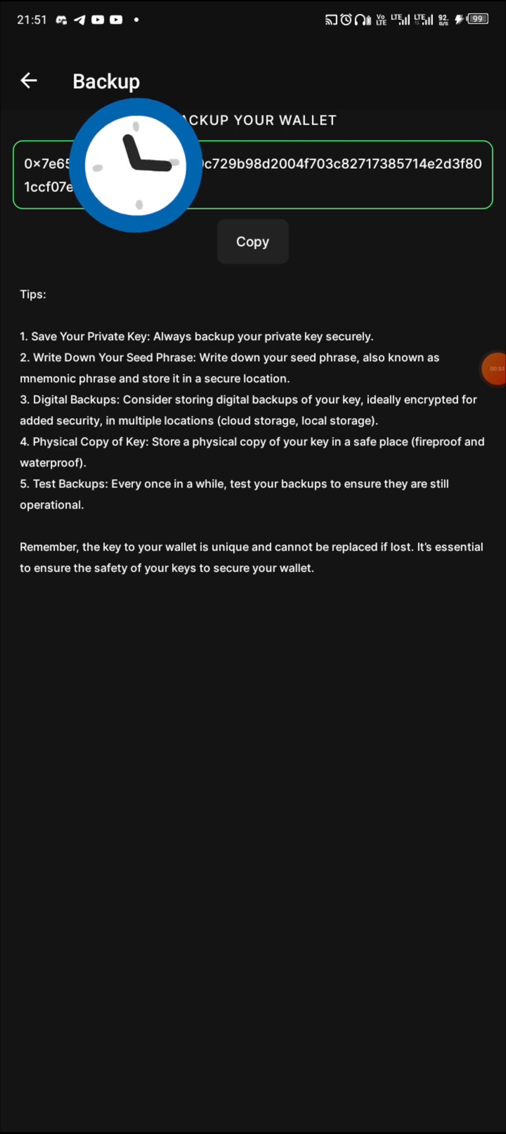
pyautogui.click(28, 69)
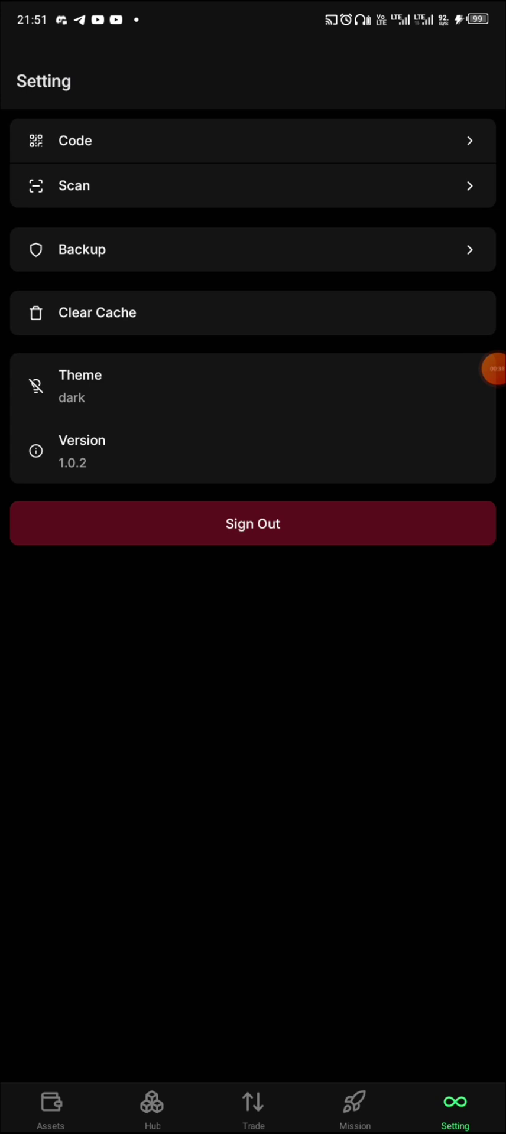
# Leave Settings and go back to the wallet's Assets list
pyautogui.click(494, 369)
pyautogui.click(480, 306)
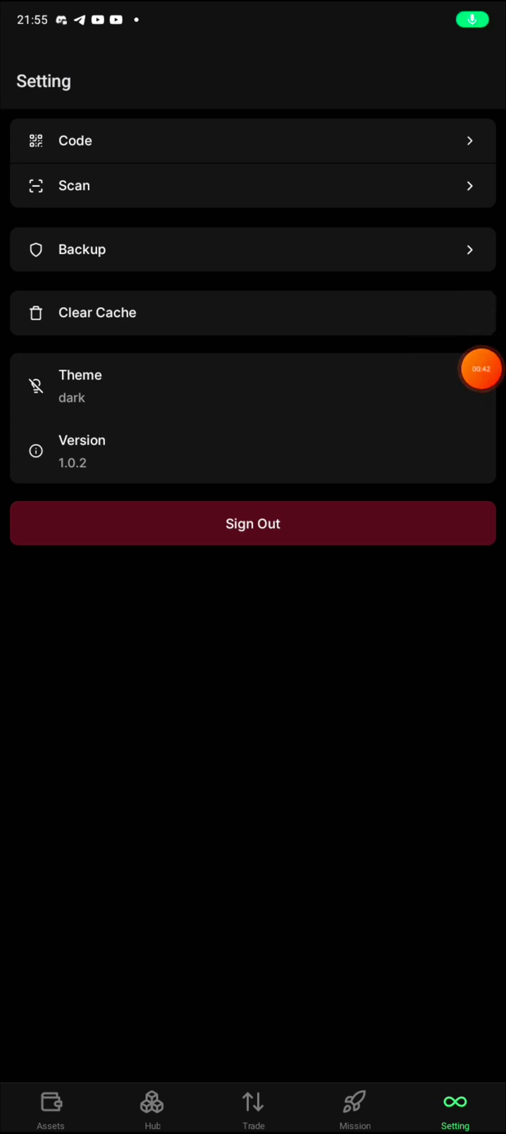
pyautogui.click(50, 1106)
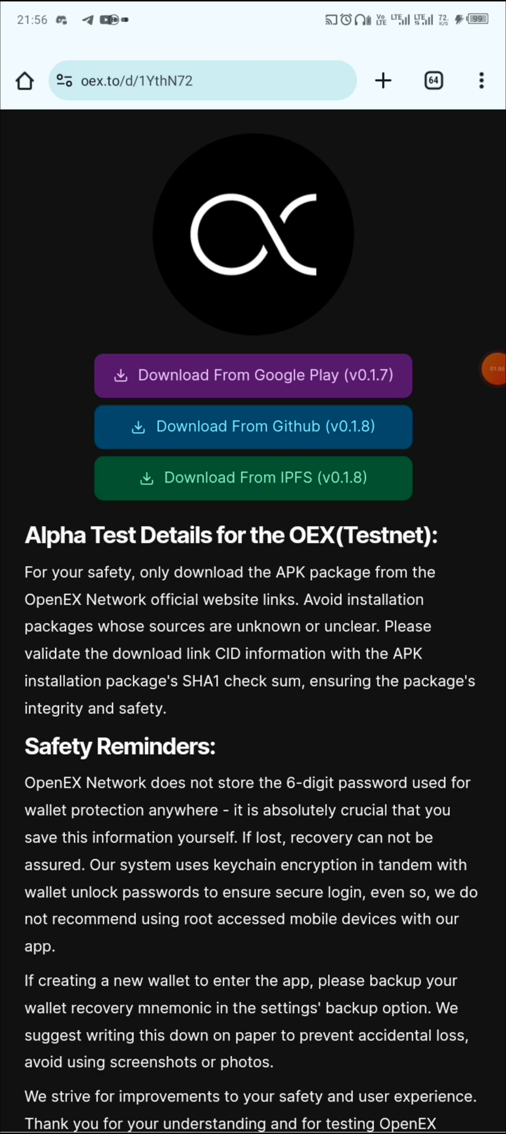
# Dismiss the incoming message notification covering the OEX download page
pyautogui.moveTo(236, 165); pyautogui.dragTo(496, 166)
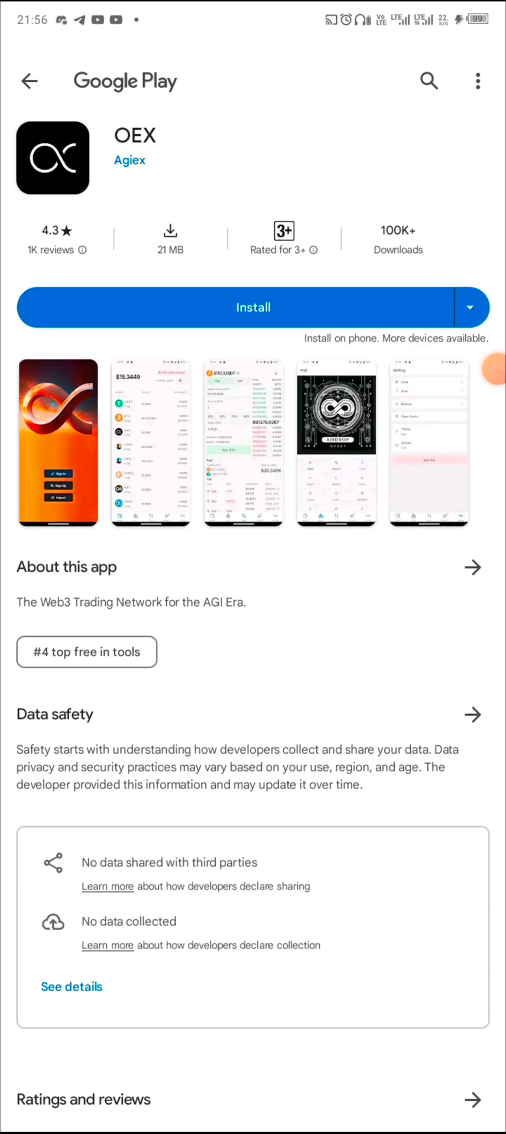
# Install the OEX app from its Google Play listing and launch it
pyautogui.scroll(-5, 346, 489)
pyautogui.scroll(10, 347, 489)
pyautogui.click(253, 307)
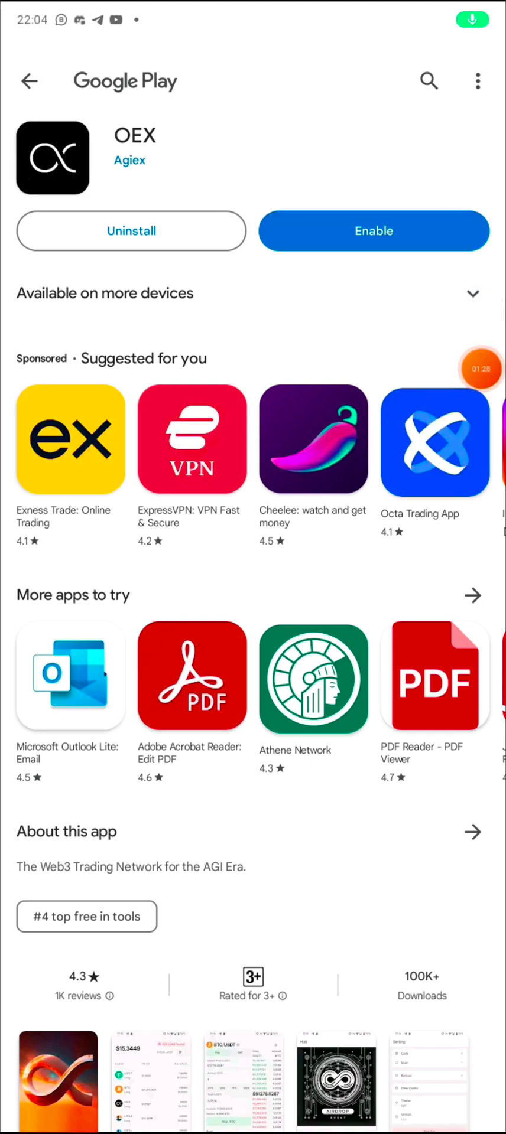
pyautogui.click(409, 227)
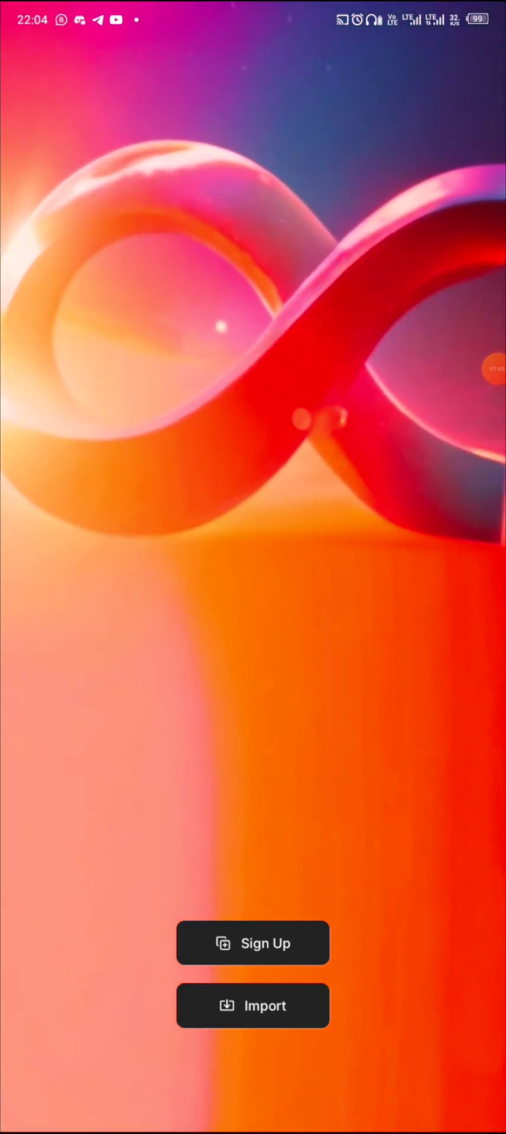
# Import a wallet by pasting the copied private key, advancing to the password prompt
pyautogui.click(293, 1013)
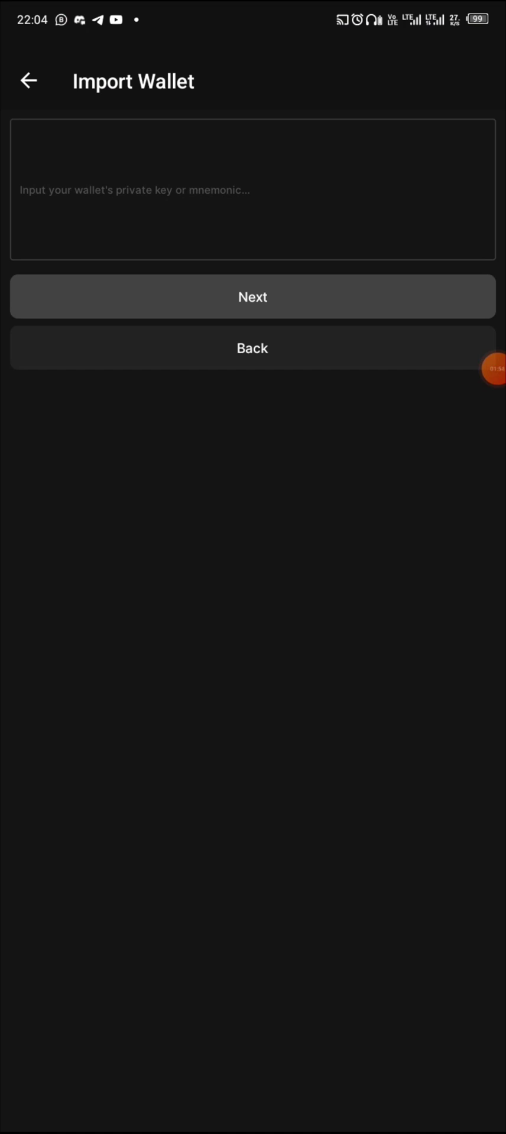
pyautogui.click(494, 369)
pyautogui.click(480, 369)
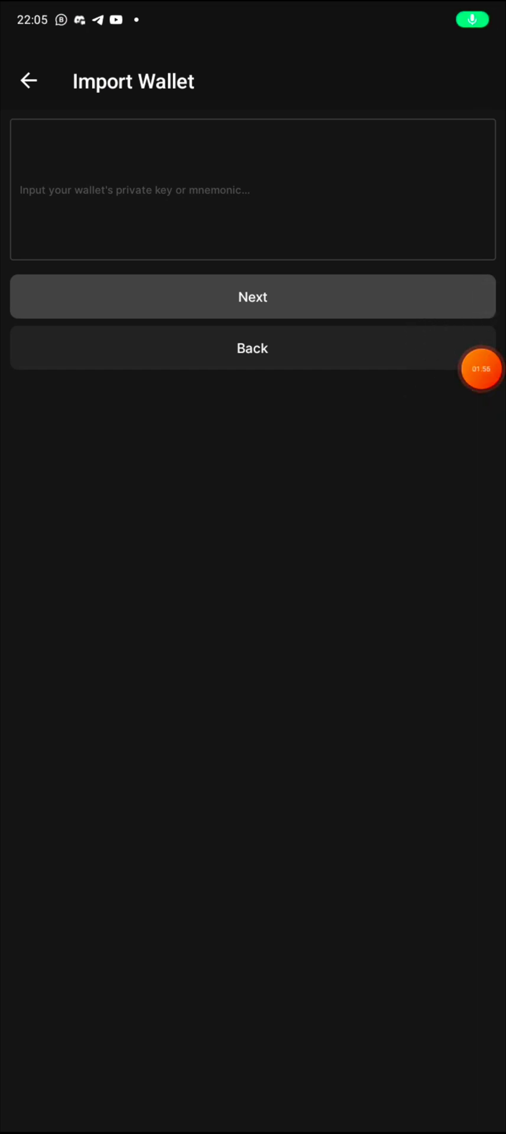
pyautogui.click(252, 189)
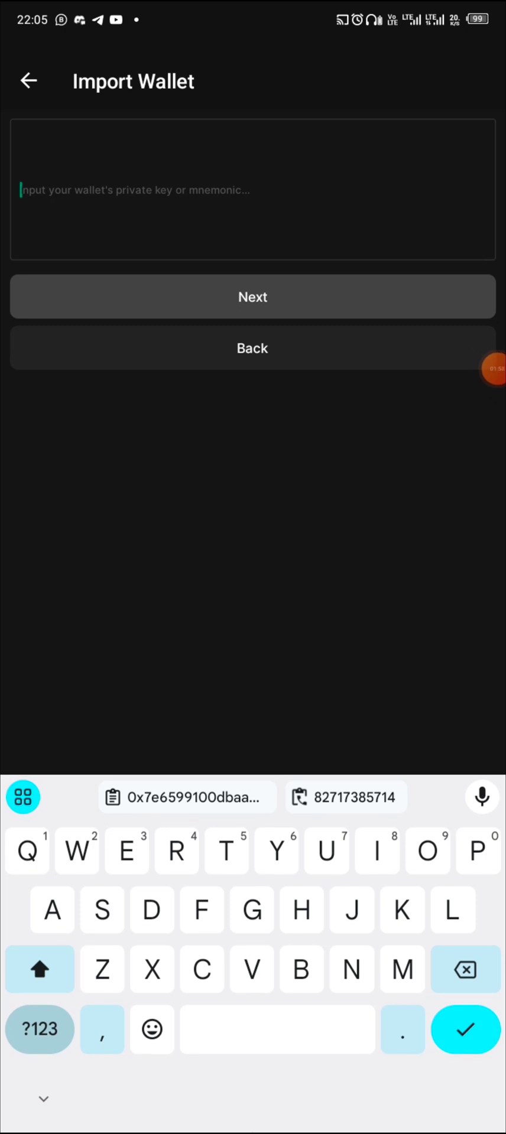
pyautogui.click(195, 797)
pyautogui.click(410, 290)
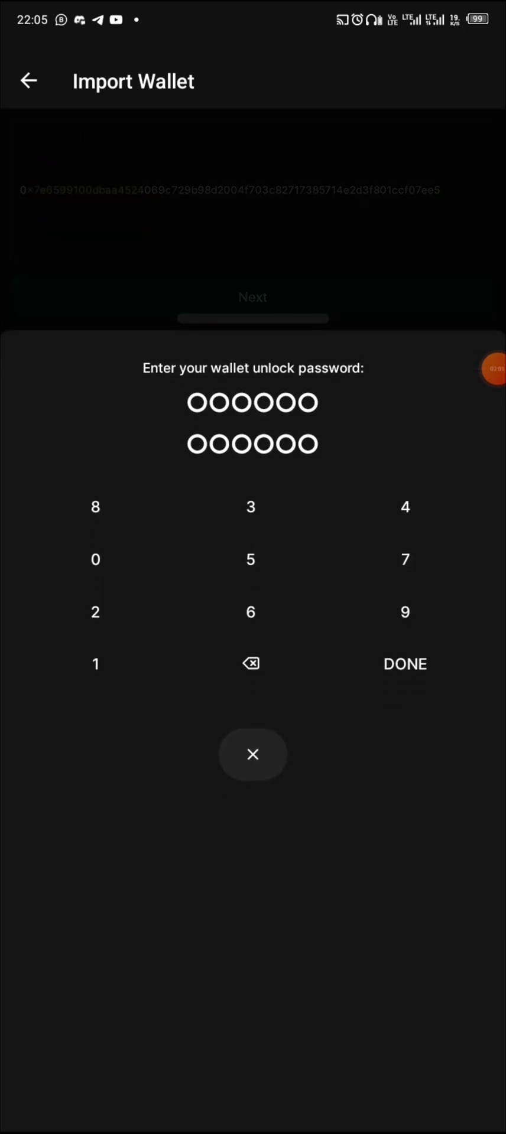
# Enter and confirm the six-digit unlock password to finish the wallet import
pyautogui.click(493, 368)
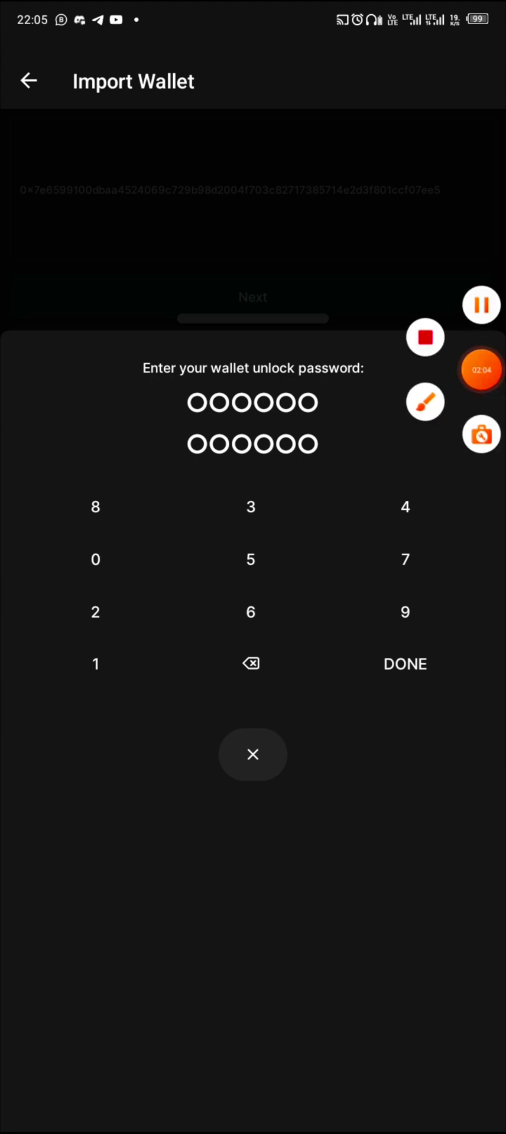
pyautogui.click(488, 323)
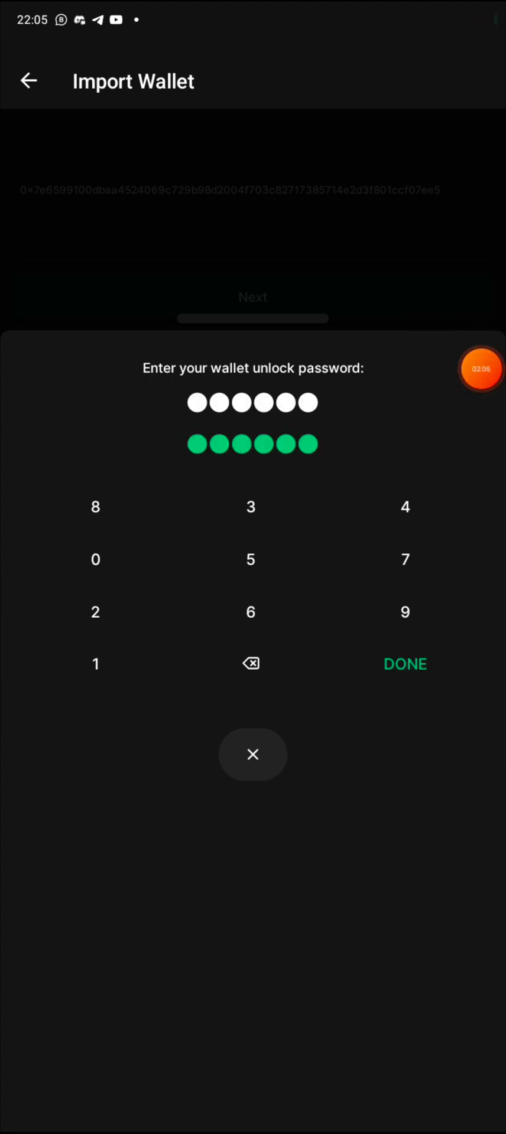
pyautogui.click(387, 392)
pyautogui.click(387, 444)
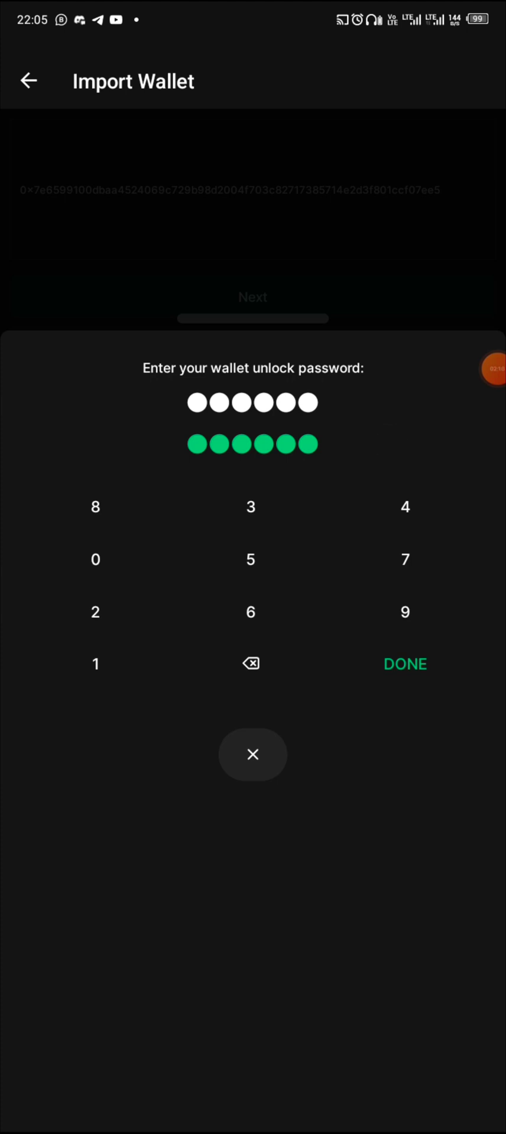
pyautogui.click(400, 669)
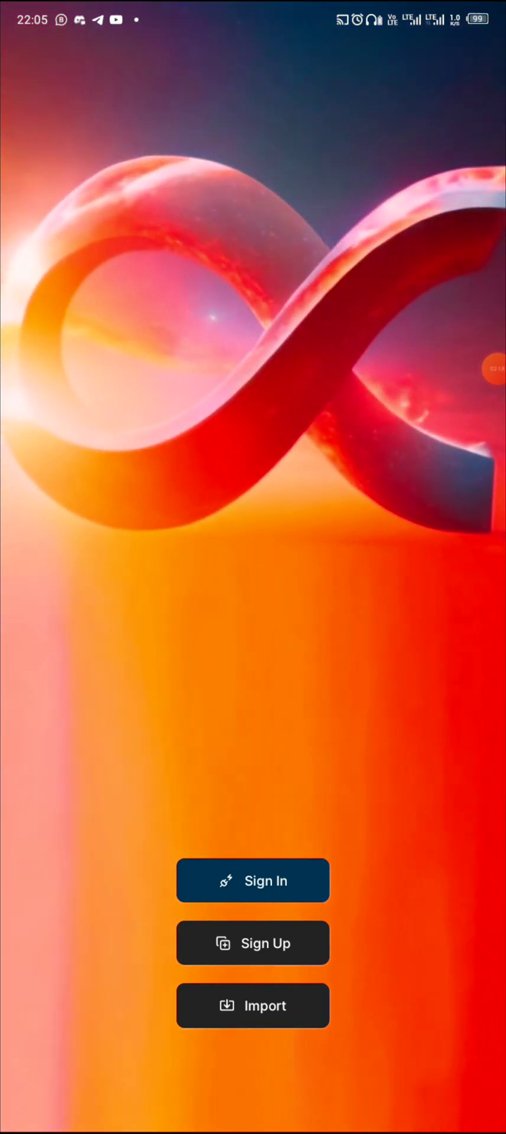
# Sign in to the imported wallet with its six-digit unlock password
pyautogui.click(281, 880)
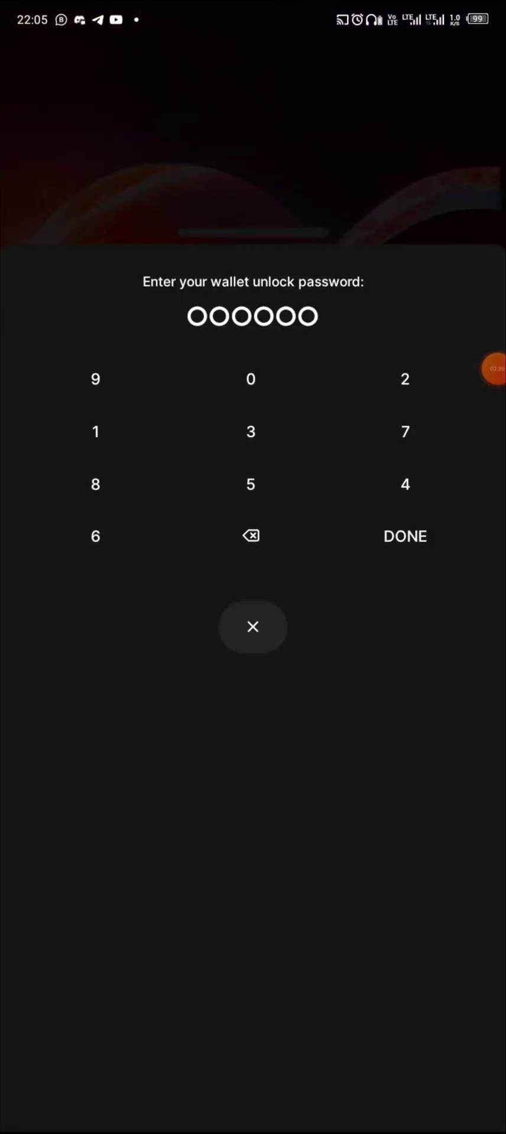
pyautogui.click(493, 369)
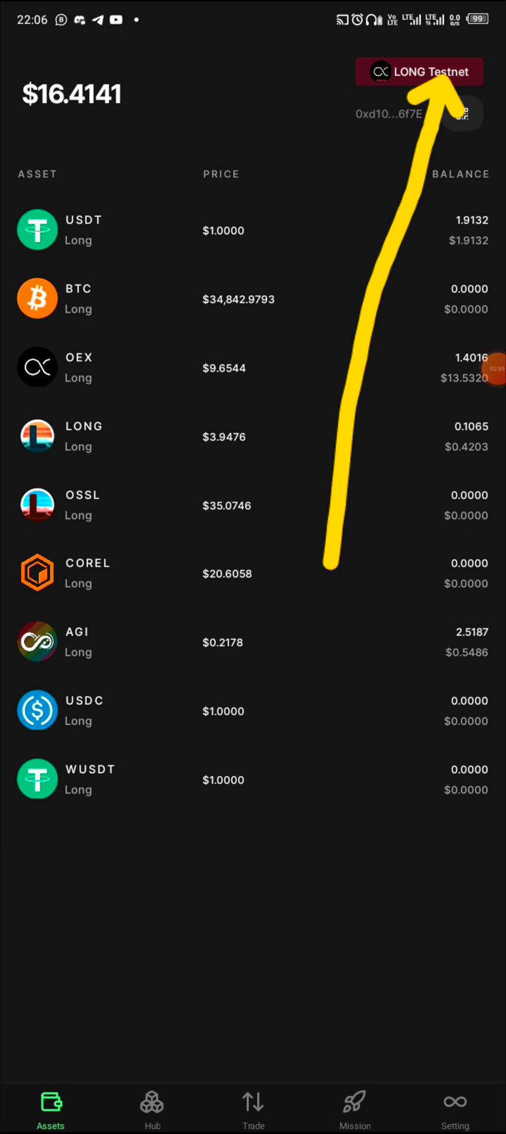
# Switch the wallet network from LONG Testnet to CORE Mainnet, showing 11.0737 CORE
pyautogui.click(495, 369)
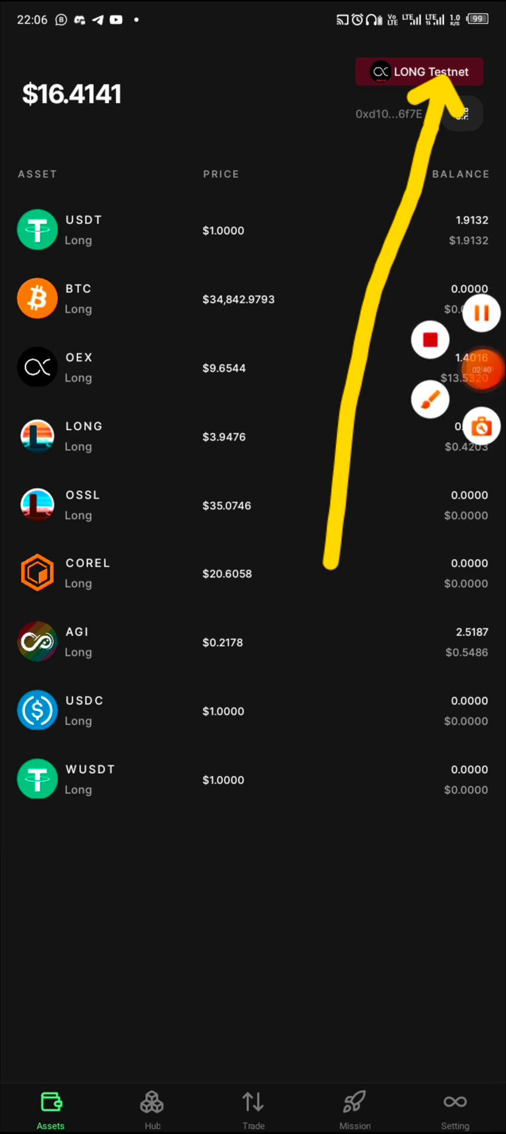
pyautogui.click(419, 71)
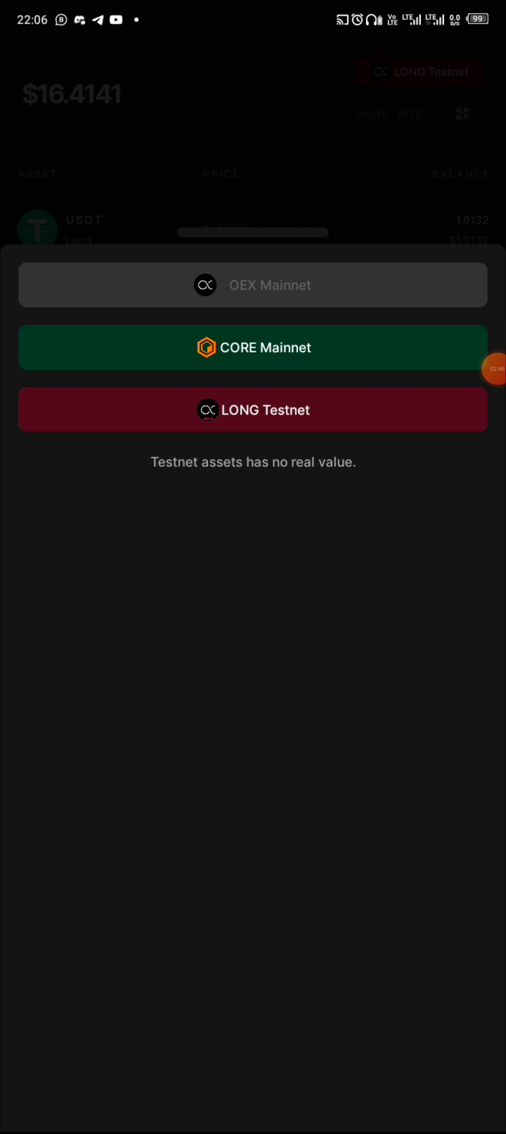
pyautogui.click(361, 344)
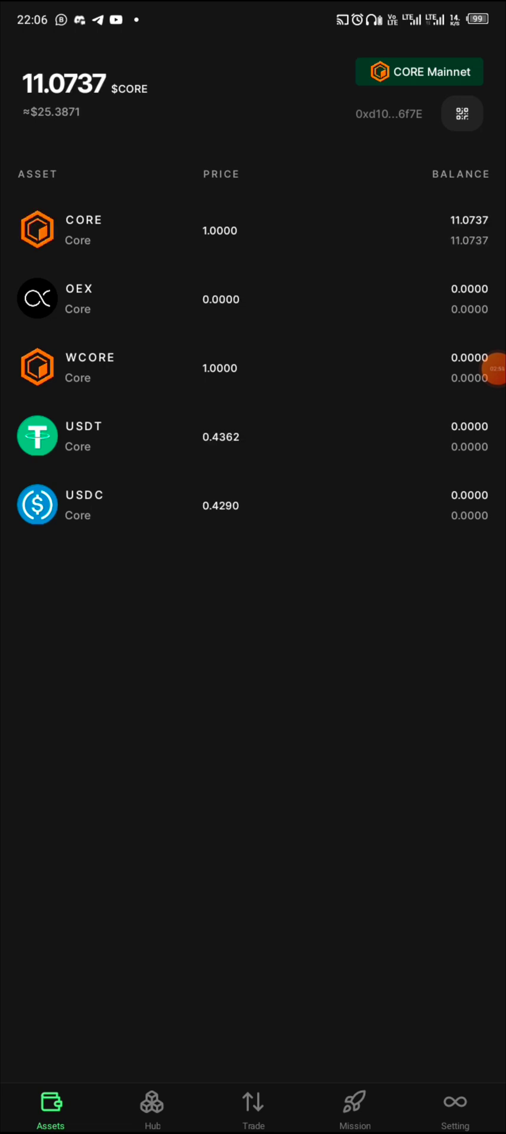
pyautogui.click(489, 368)
pyautogui.click(425, 401)
pyautogui.click(480, 1072)
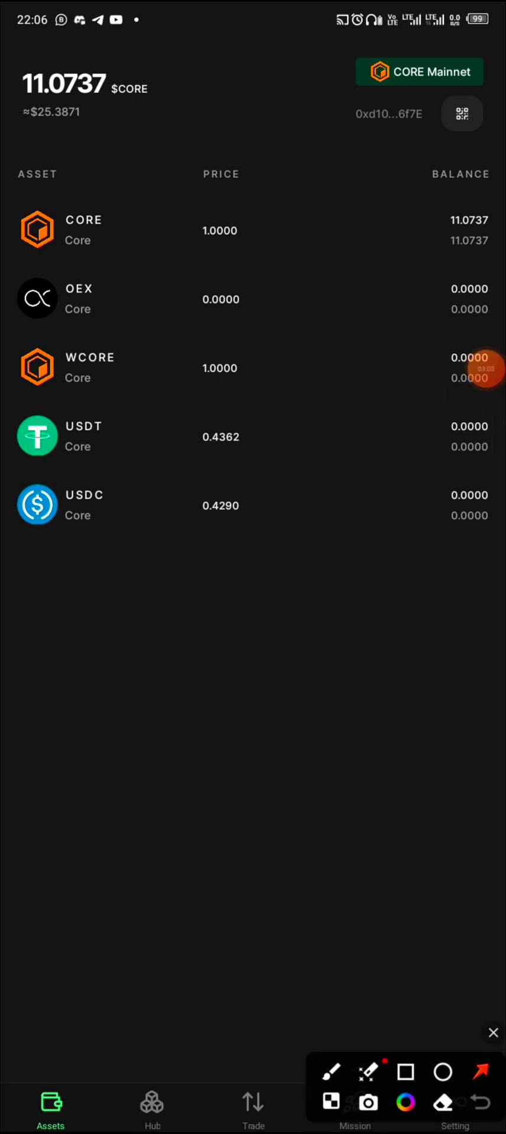
pyautogui.moveTo(353, 211); pyautogui.dragTo(122, 96)
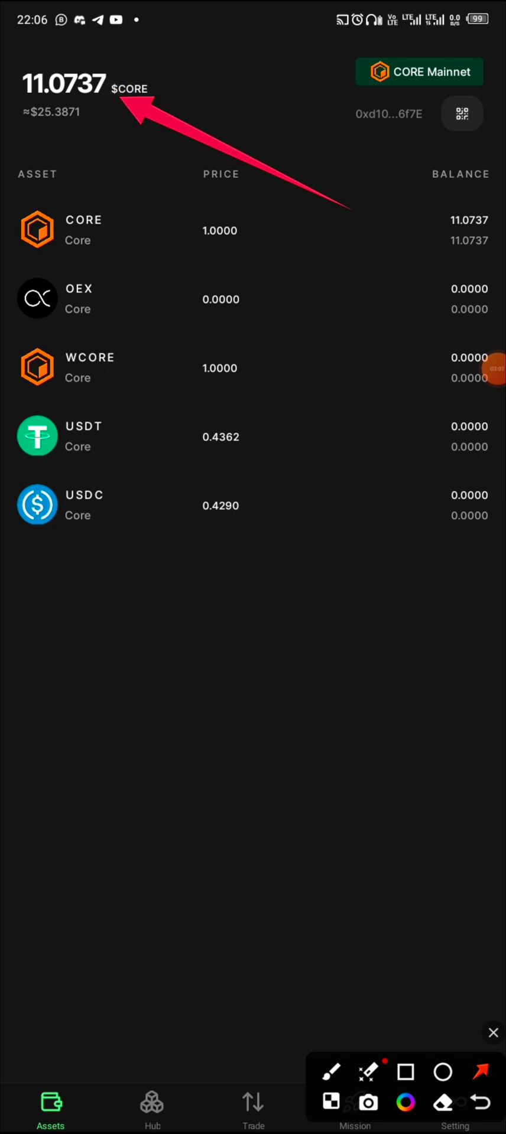
pyautogui.moveTo(346, 425)
pyautogui.mouseDown()
pyautogui.moveTo(108, 323)
pyautogui.moveTo(76, 289)
pyautogui.mouseUp()
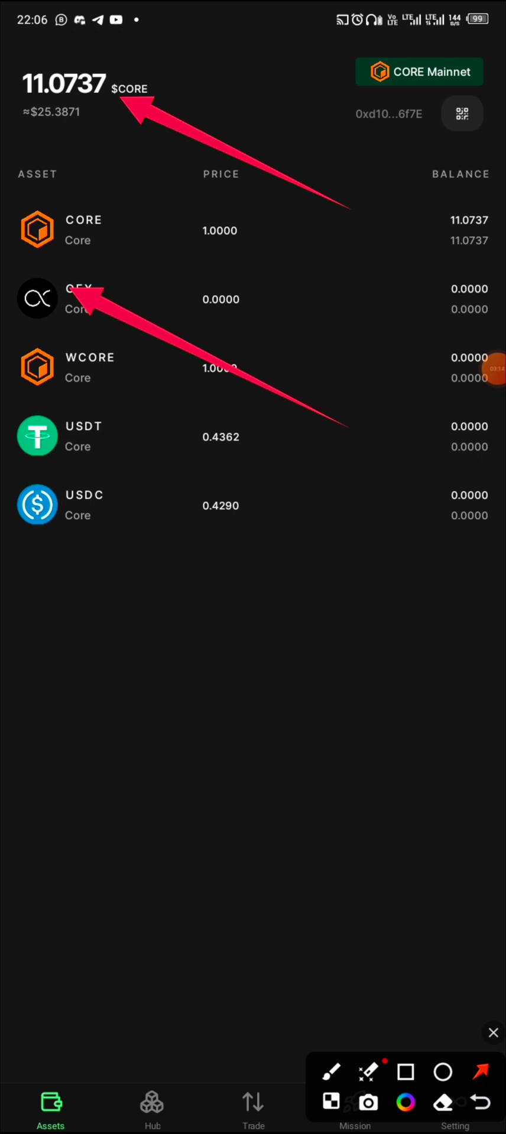
pyautogui.click(493, 1032)
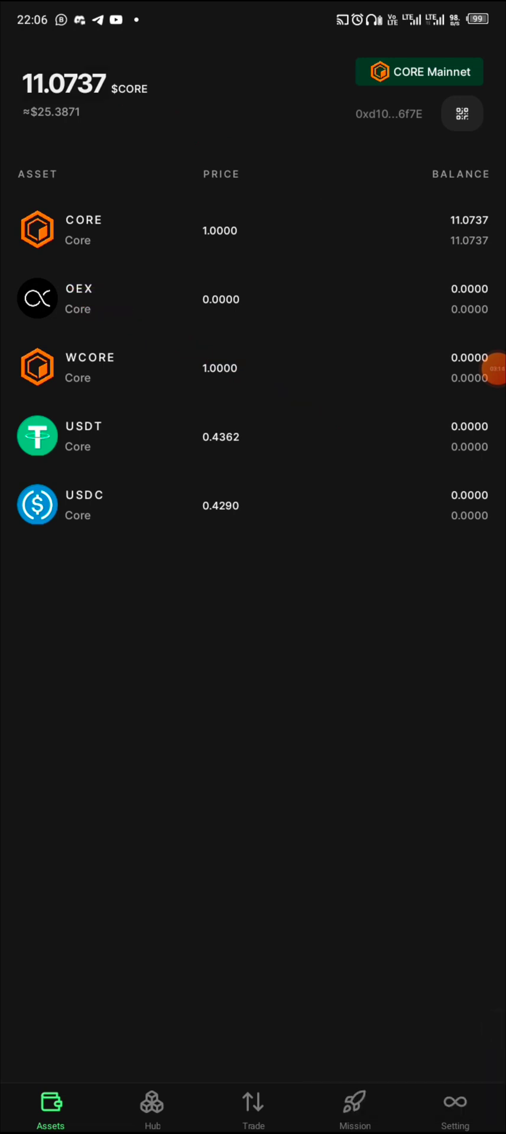